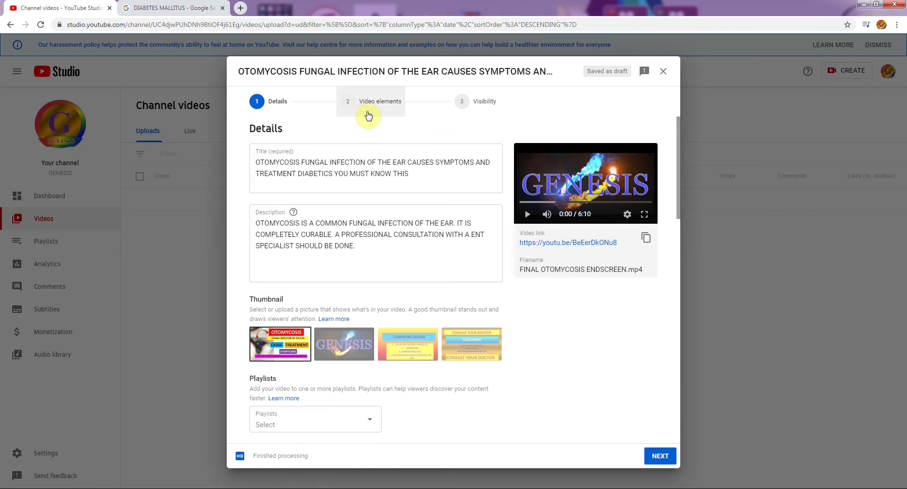
Step: Review the otomycosis upload's details, preview the start of the video, and continue to the video elements
left_click(676, 193)
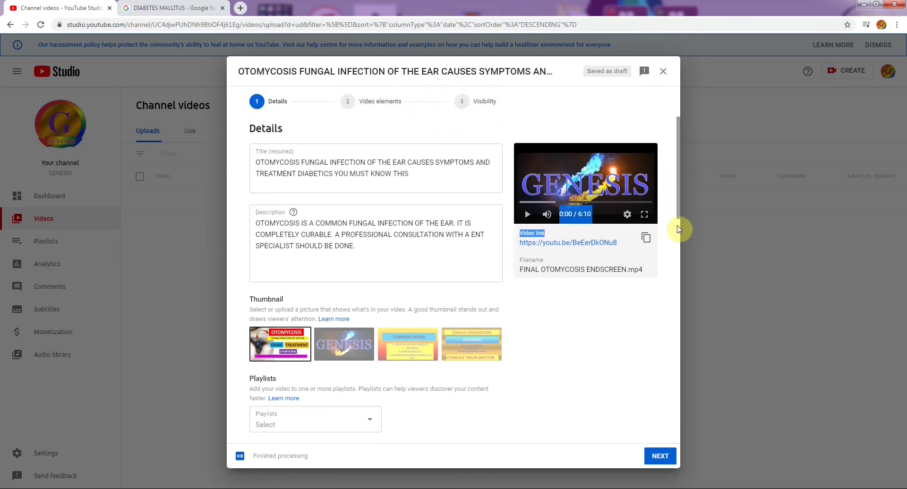
left_click(669, 244)
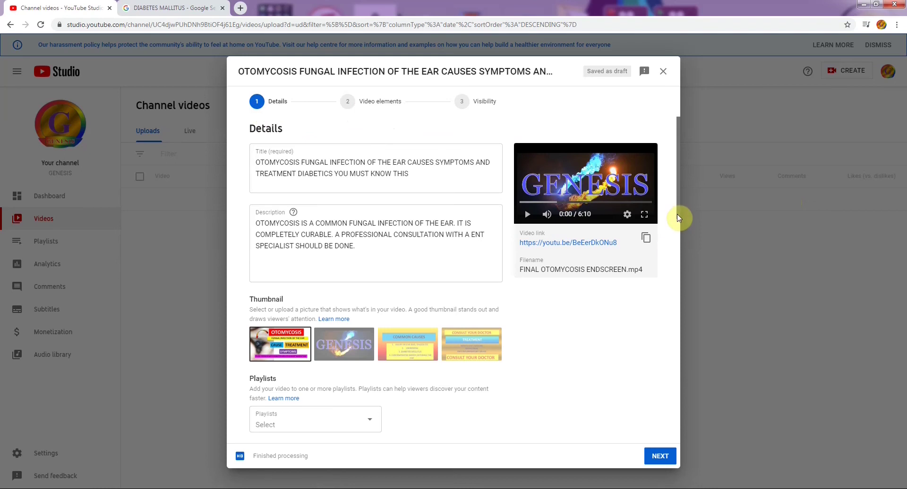
left_click_drag(678, 211, 678, 427)
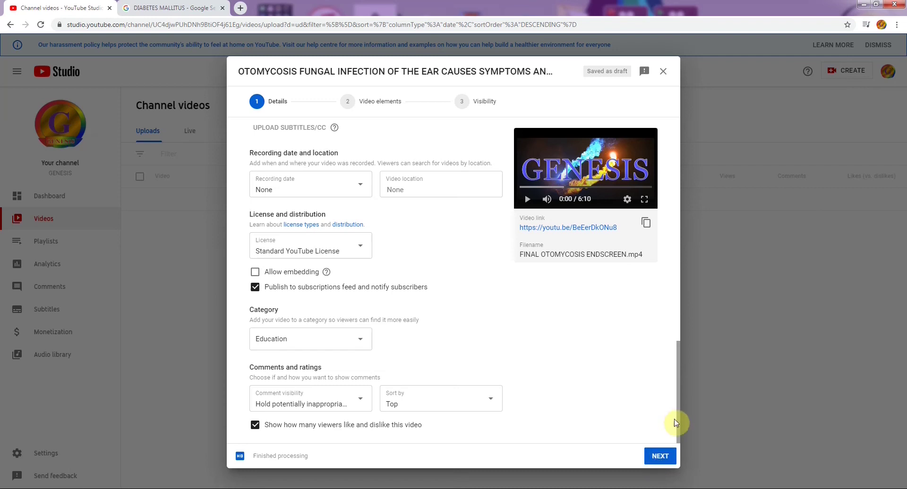
left_click_drag(678, 420, 693, 154)
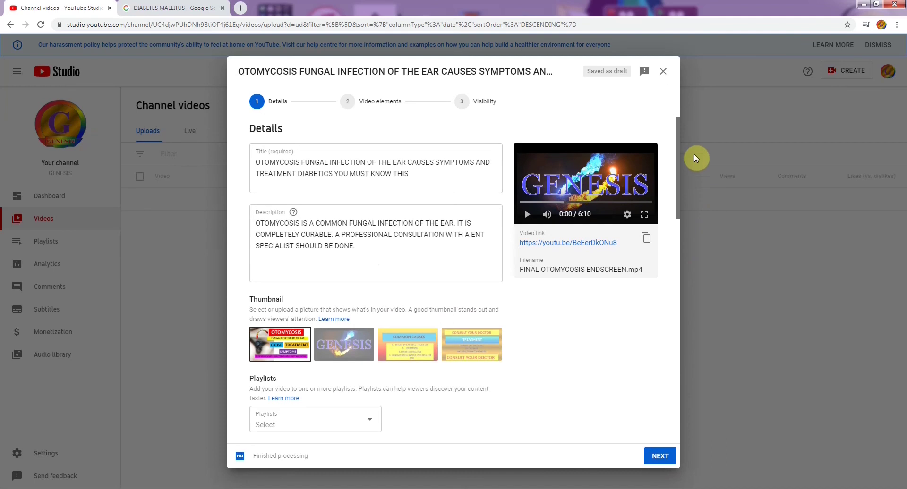
left_click(524, 201)
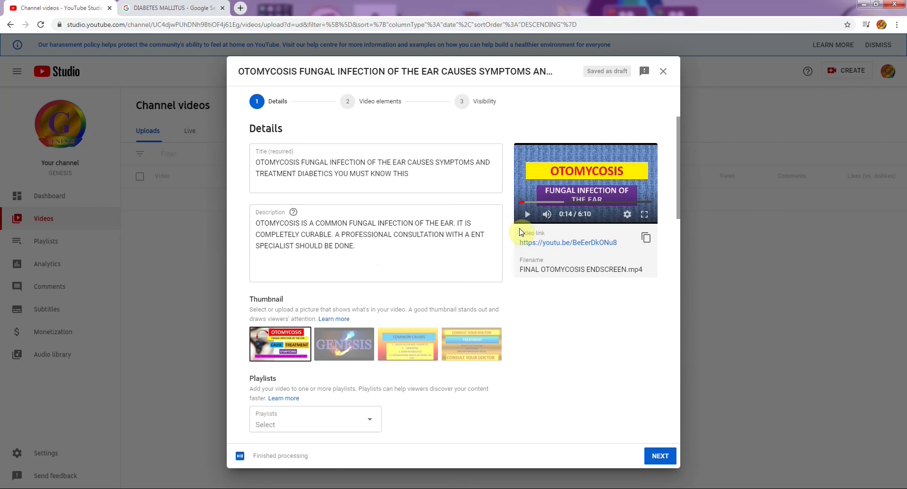
left_click(520, 202)
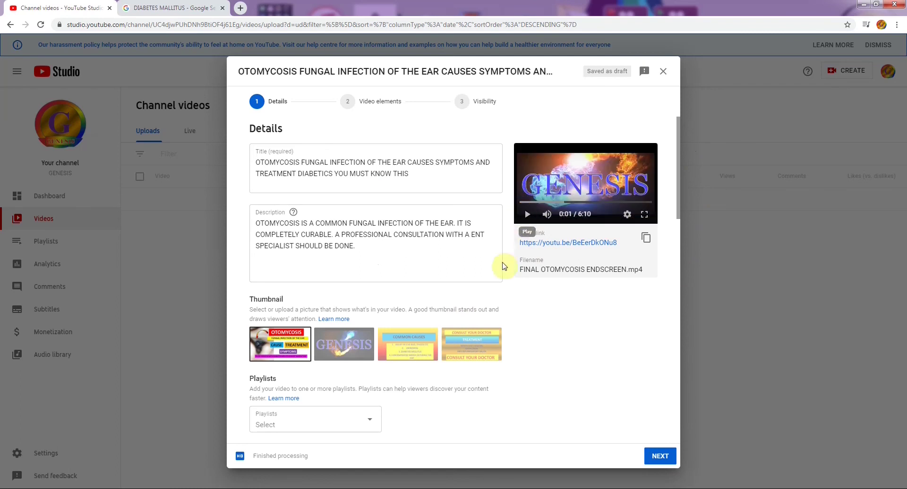
mouse_move(282, 348)
left_click(659, 456)
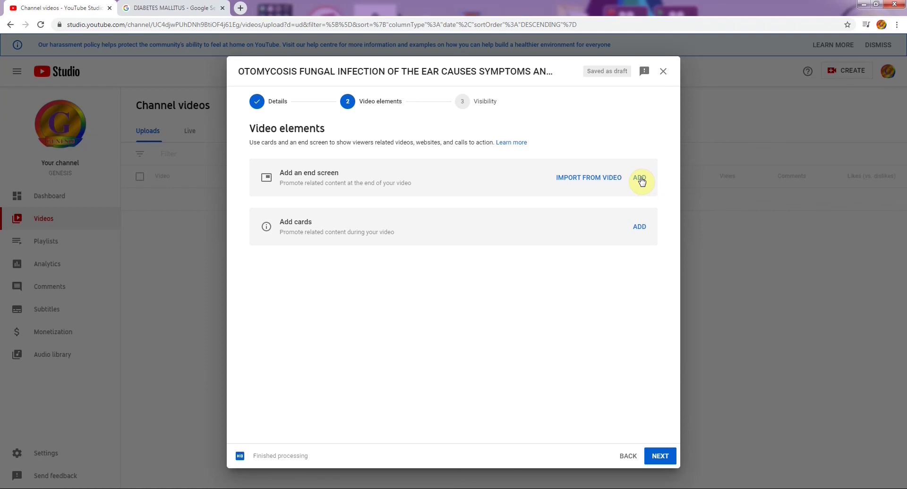
Step: Try to import the end screen from the HOW TO DOWNLOAD ITUNES video
left_click(606, 181)
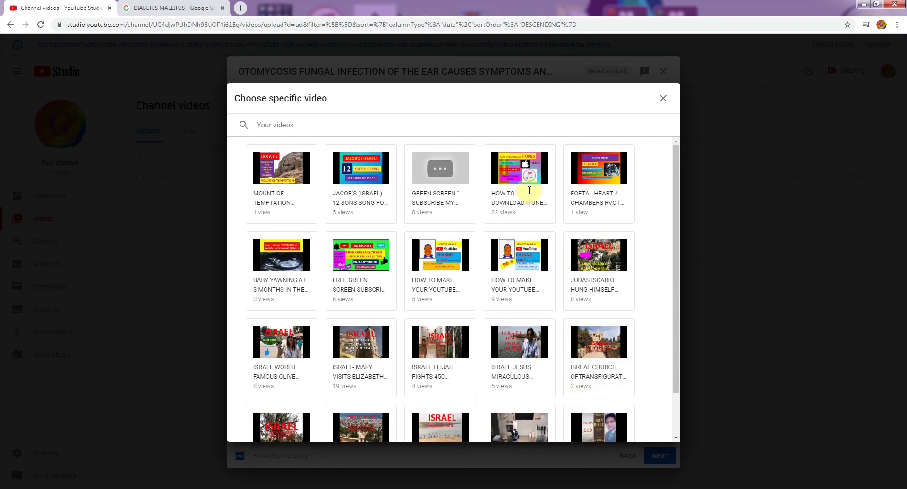
double_click(515, 171)
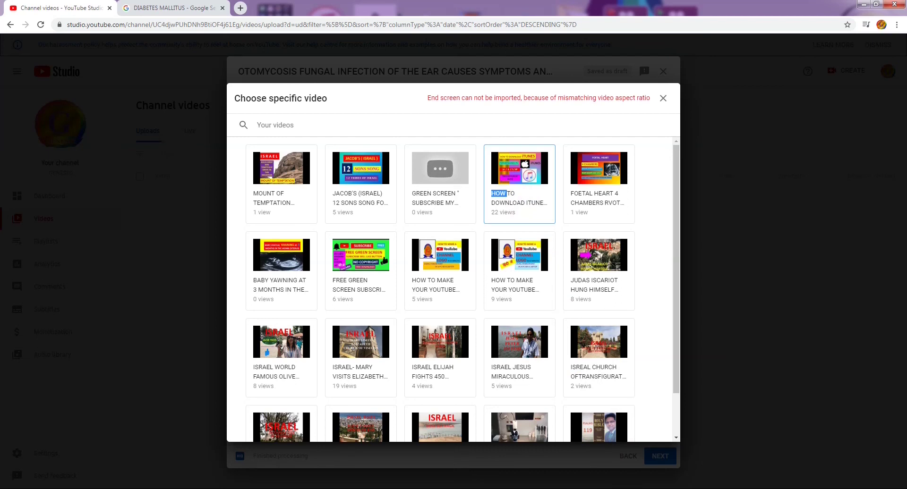
left_click(663, 100)
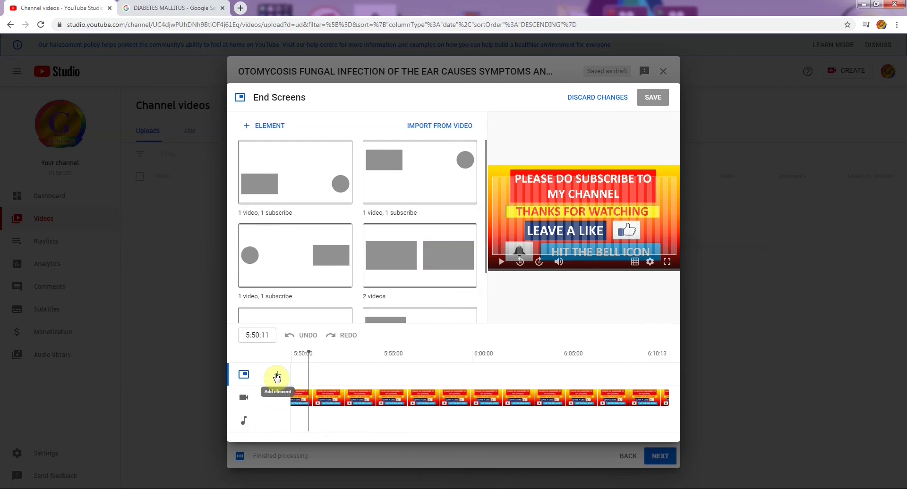
Step: Add an end screen with the two-video layout and link its left element to the HOW TO DOWNLOAD ITUNES video
left_click(403, 281)
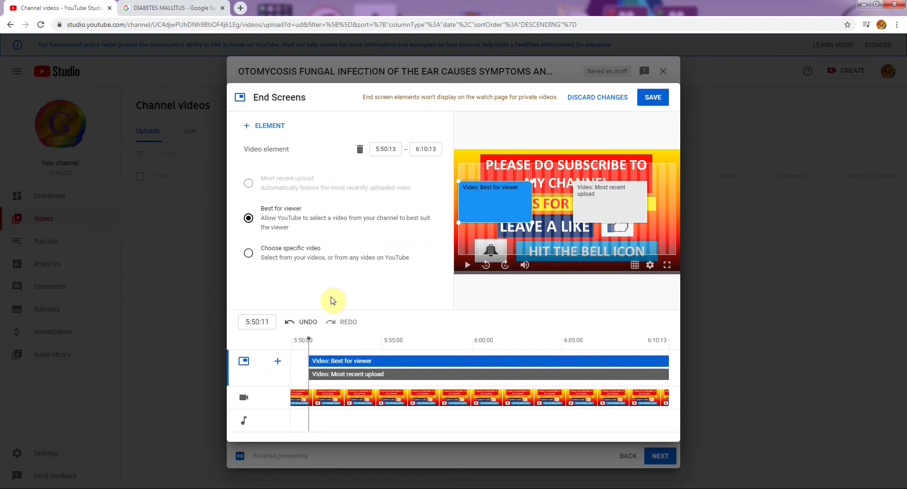
left_click(249, 255)
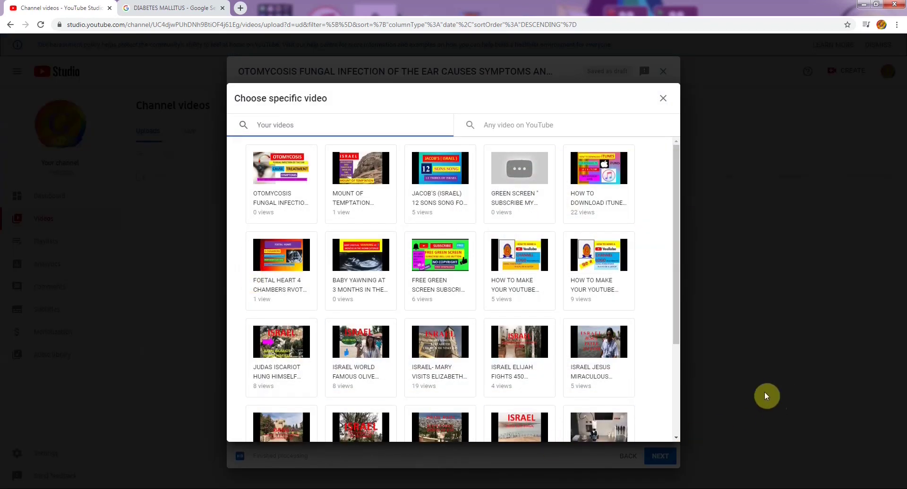
left_click(595, 186)
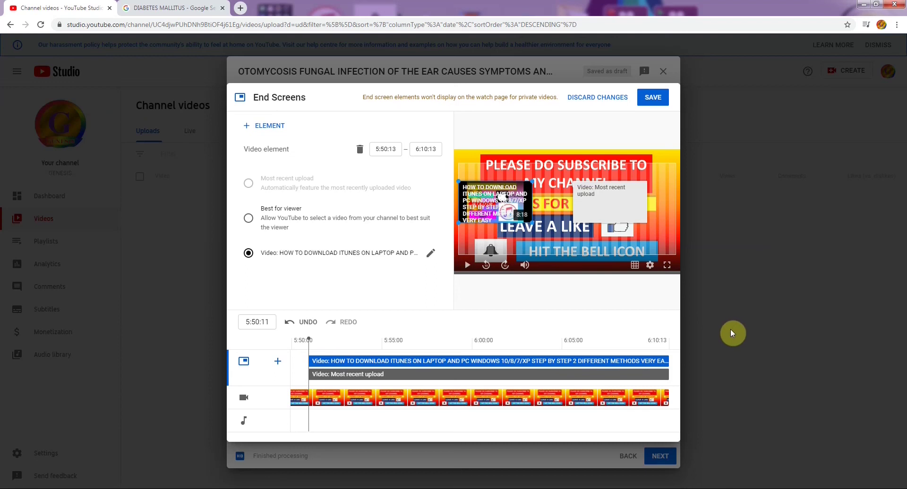
Step: Link the end screen's right element to the BABY YAWNING AT 3 MONTHS video and save the end screen
left_click(607, 210)
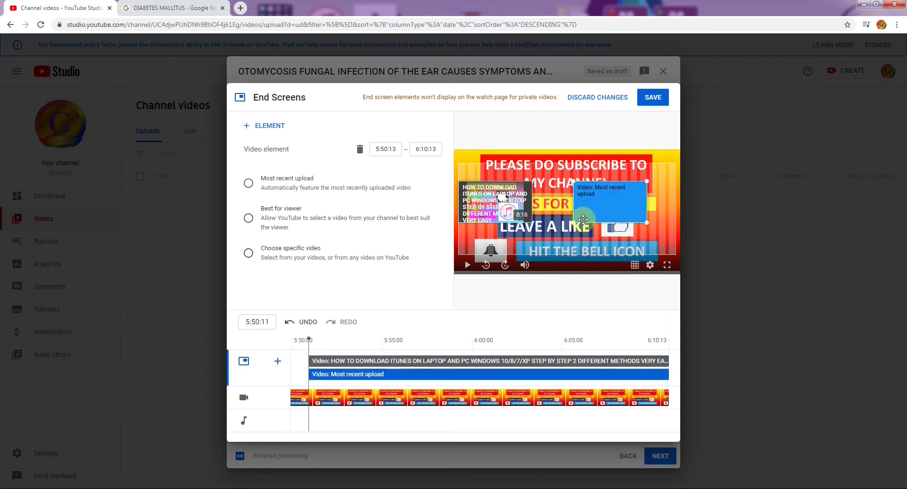
left_click(248, 253)
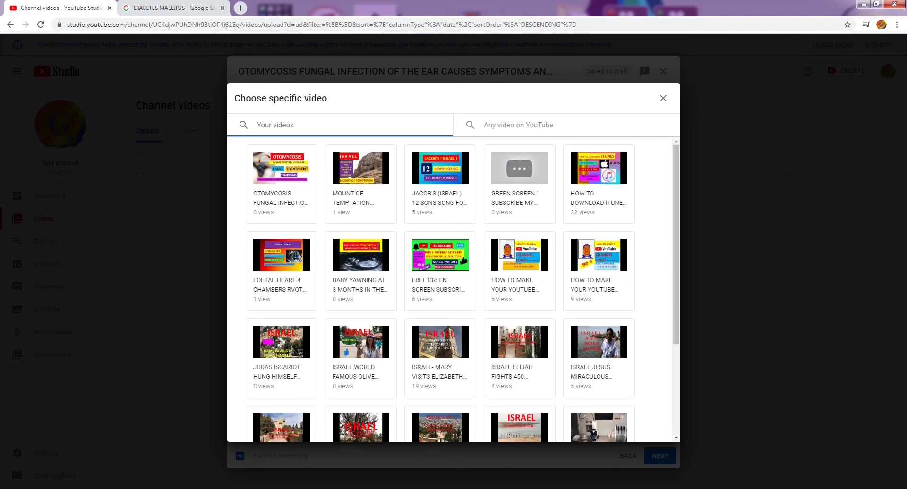
left_click(359, 268)
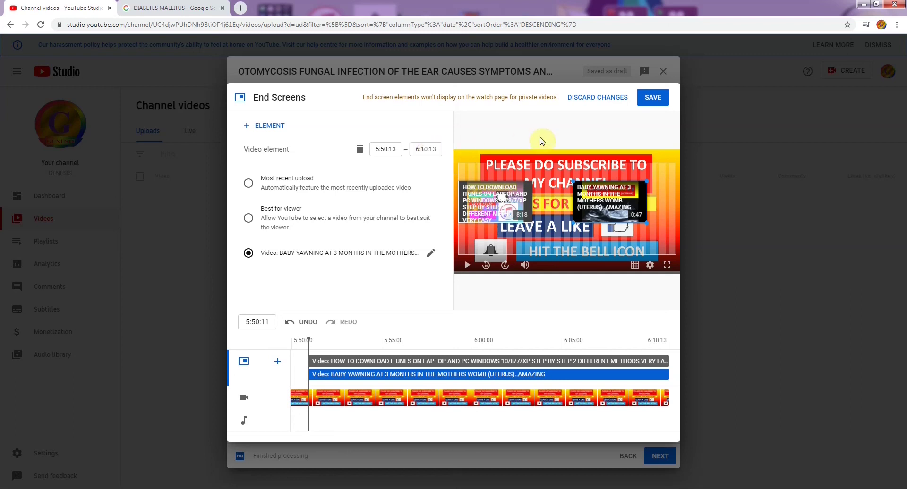
left_click(654, 98)
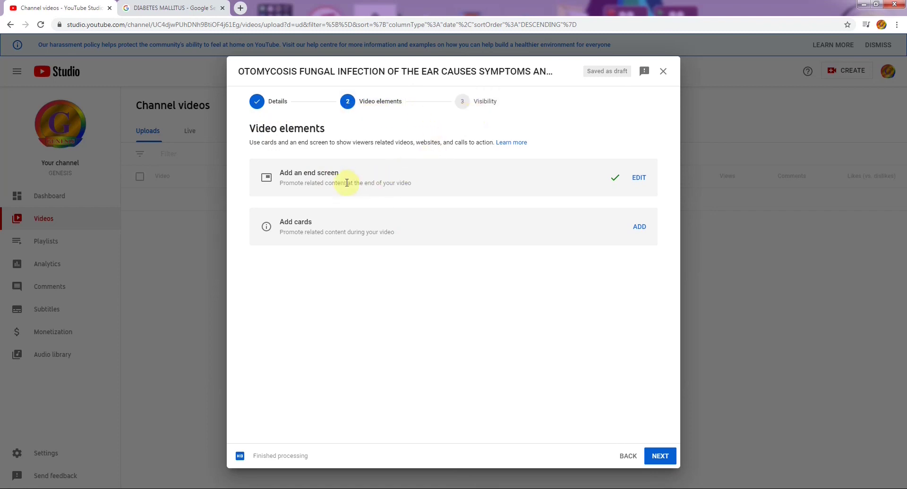
Step: Continue to the visibility settings, make the video Public and publish it
left_click(277, 195)
left_click(655, 460)
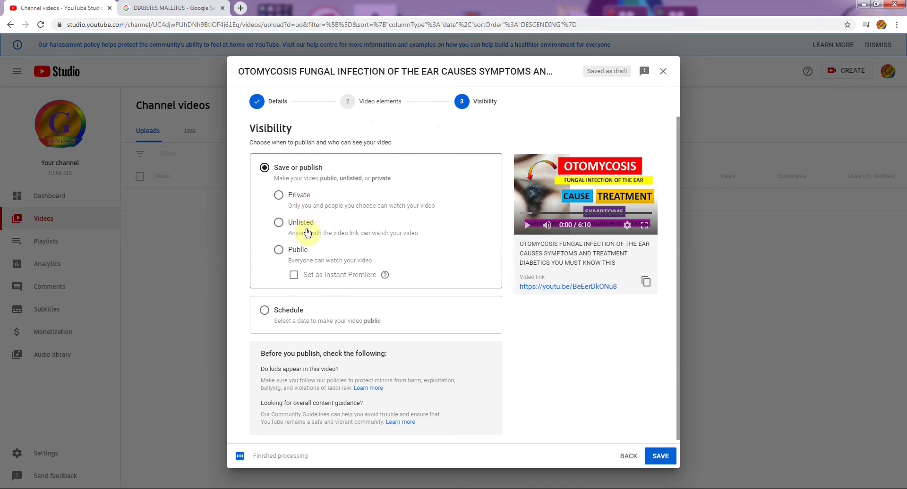
left_click(279, 255)
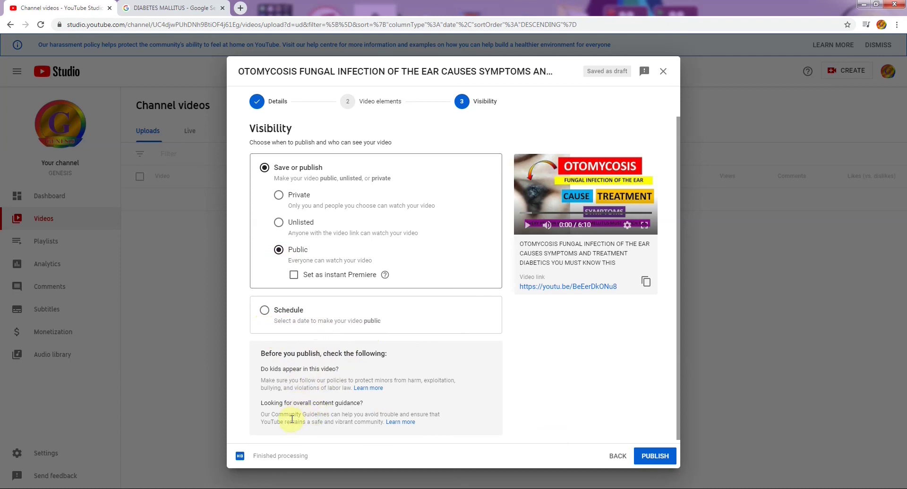
left_click(653, 457)
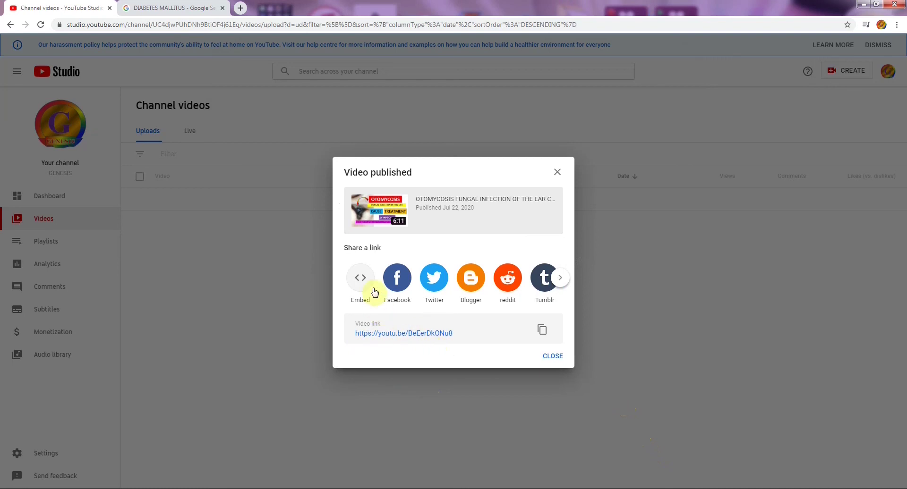
Step: Look through the sharing options for the published video and close the confirmation dialog
left_click(560, 280)
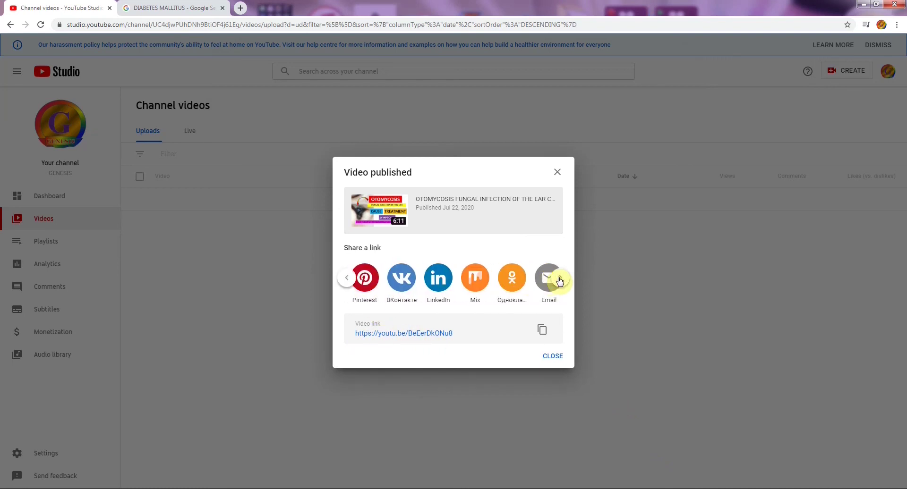
left_click(560, 280)
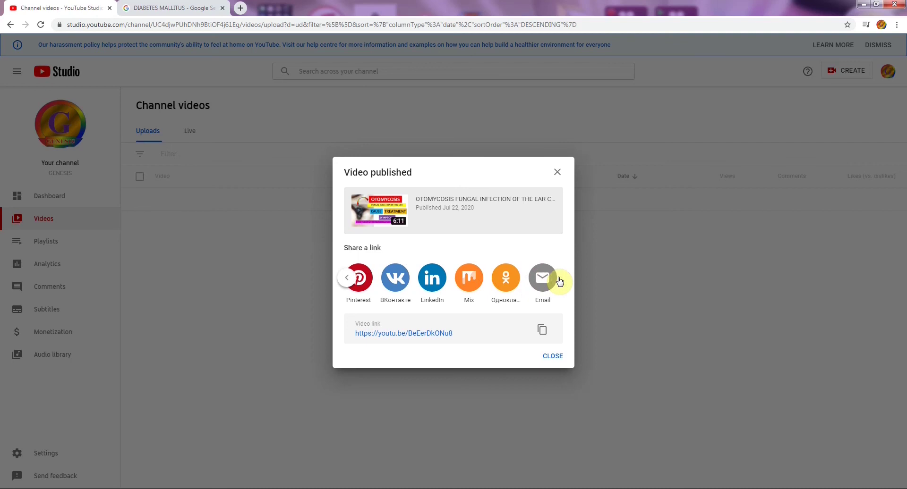
left_click(348, 279)
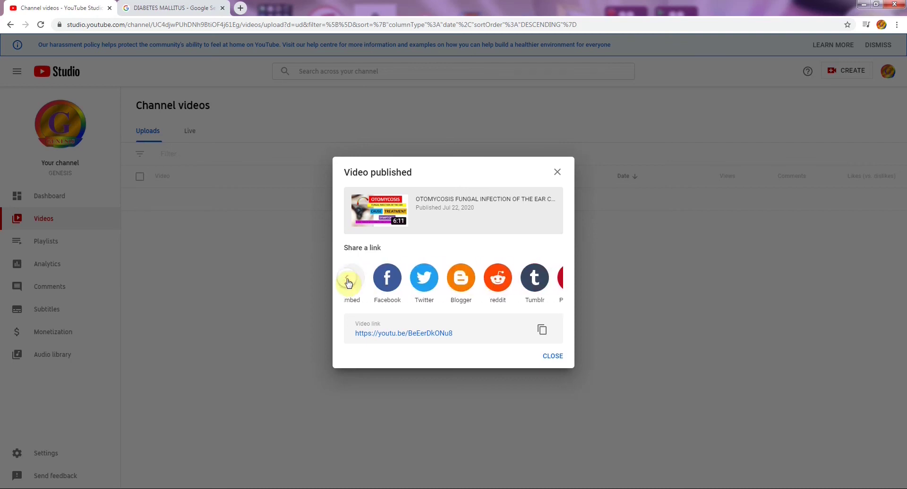
left_click(348, 281)
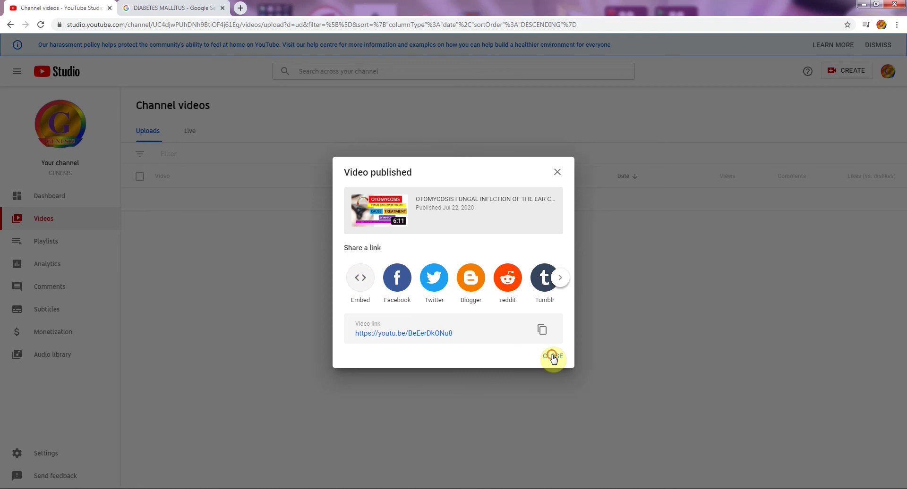
left_click(554, 359)
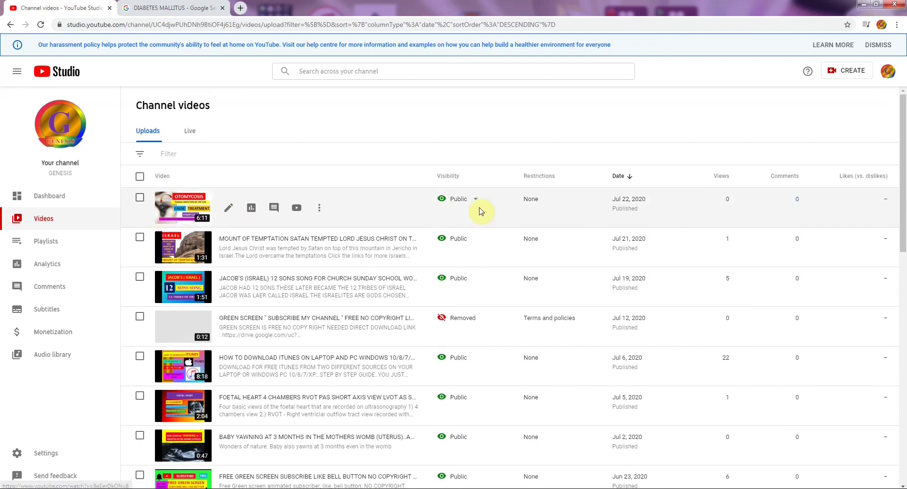
Step: Search YouTube for otomycosis fungal infection of the ear causes symptoms treatment diabetics must know this, and open the GENESIS video
mouse_move(459, 201)
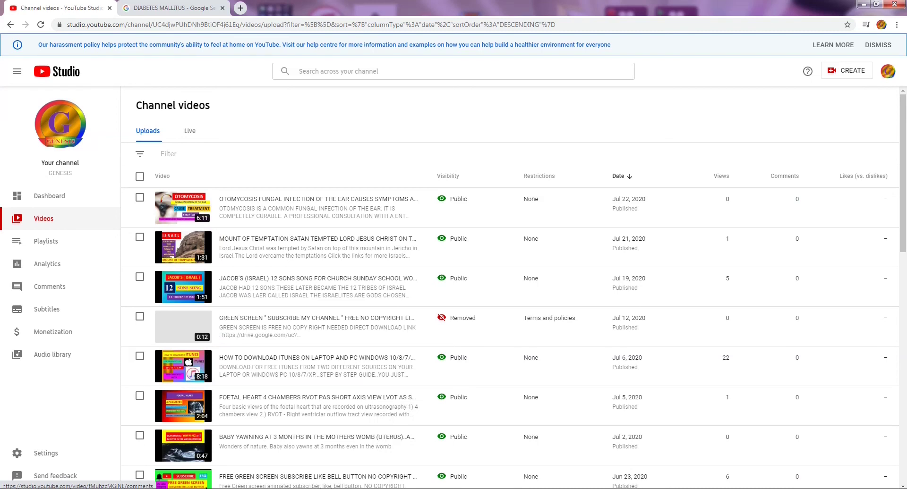
key("super+d")
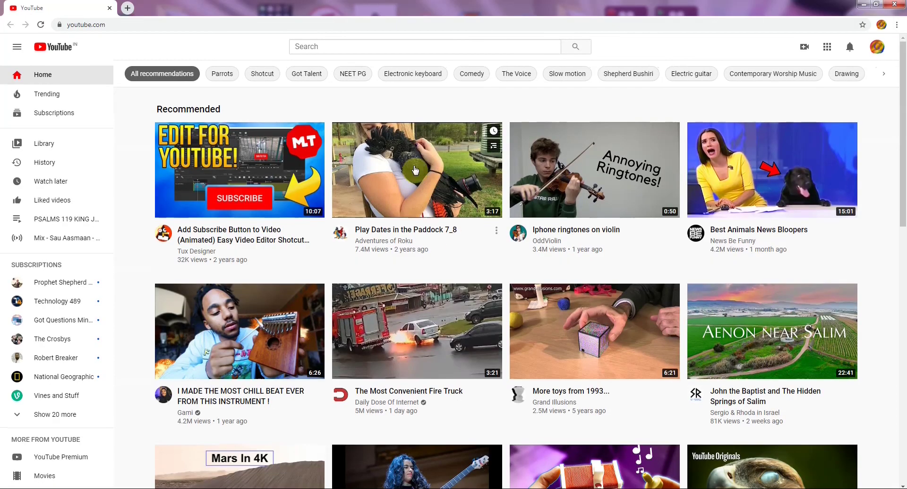
left_click(326, 47)
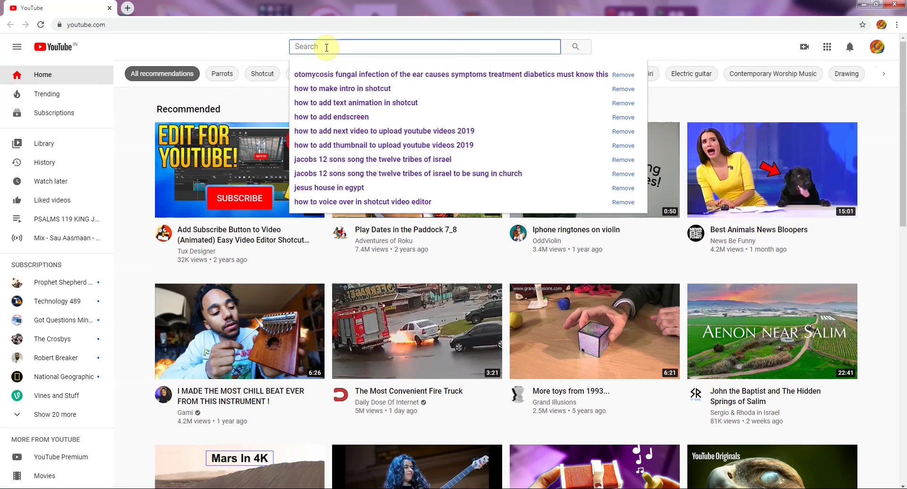
left_click(338, 76)
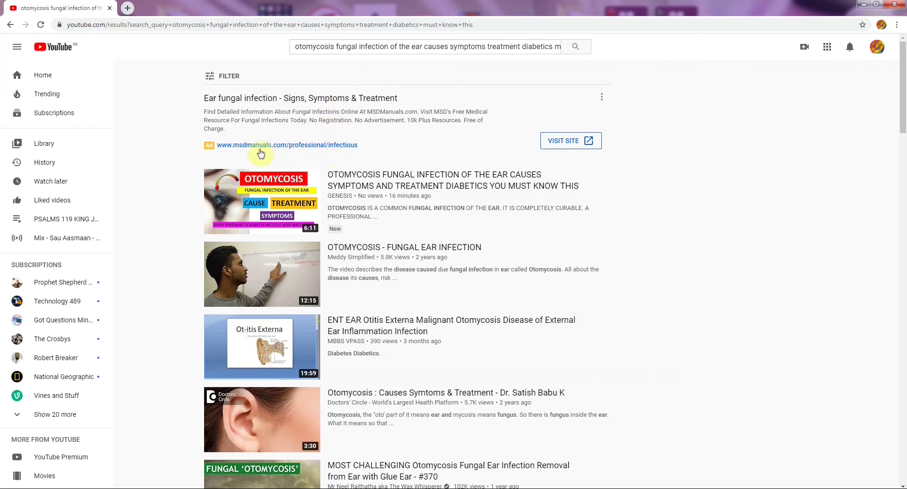
mouse_move(310, 178)
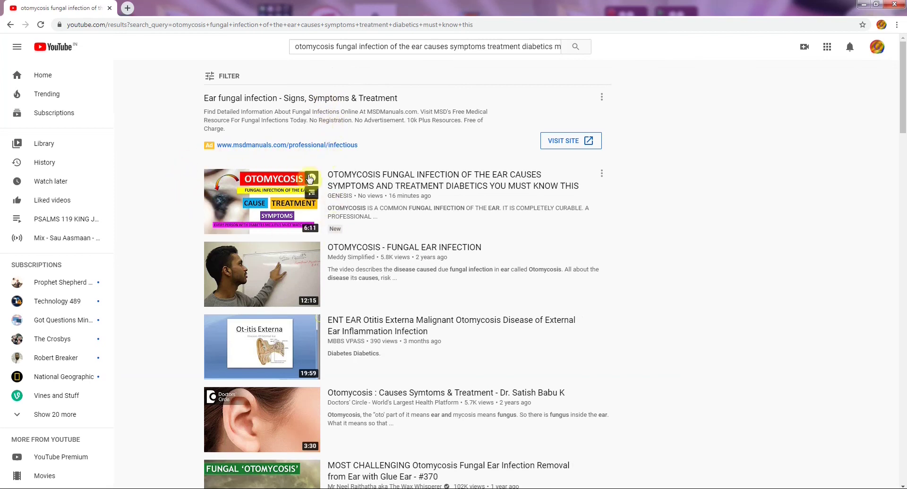
mouse_move(259, 181)
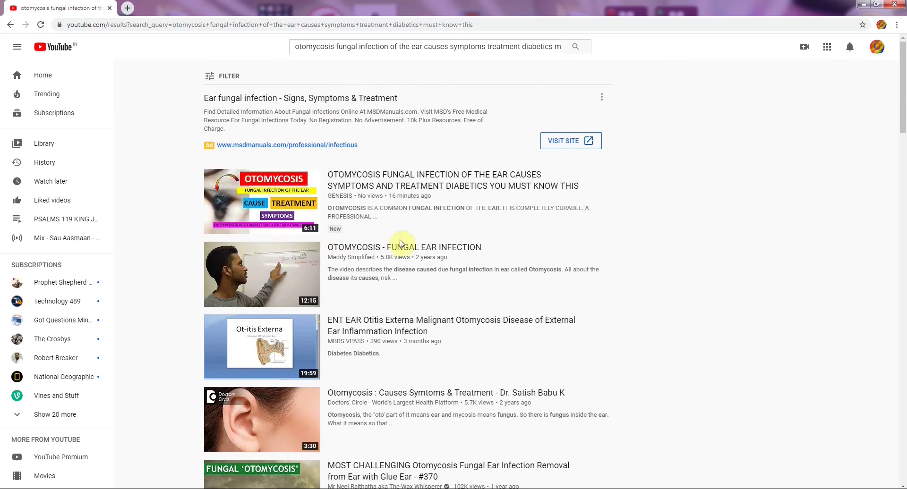
left_click(258, 215)
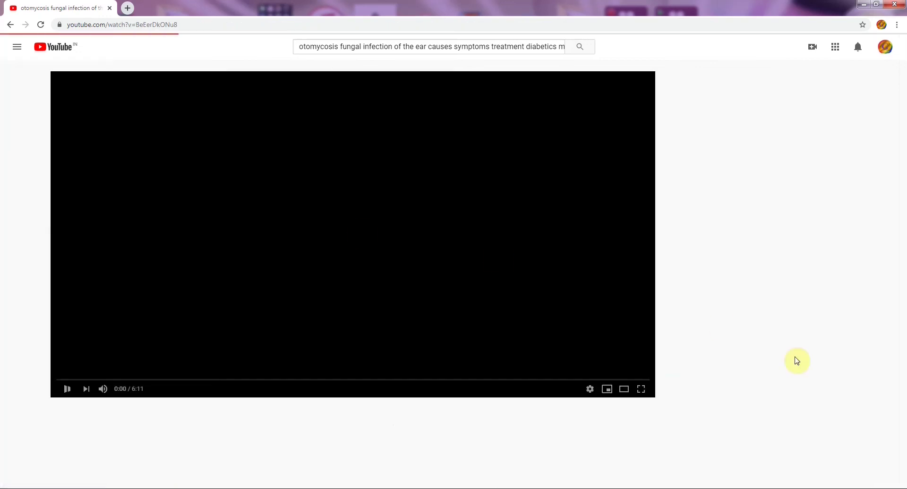
Step: Lower the computer's speaker volume and look over the published video's watch page
left_click(858, 470)
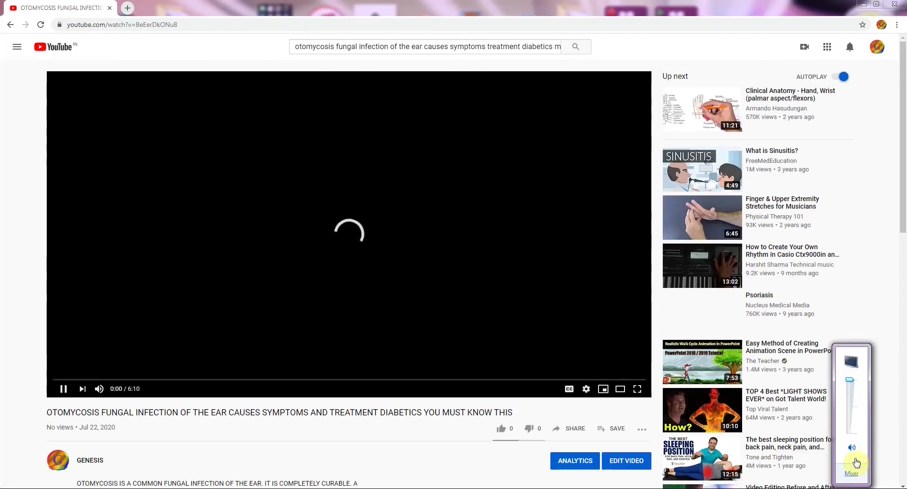
left_click(850, 382)
left_click_drag(850, 382, 849, 430)
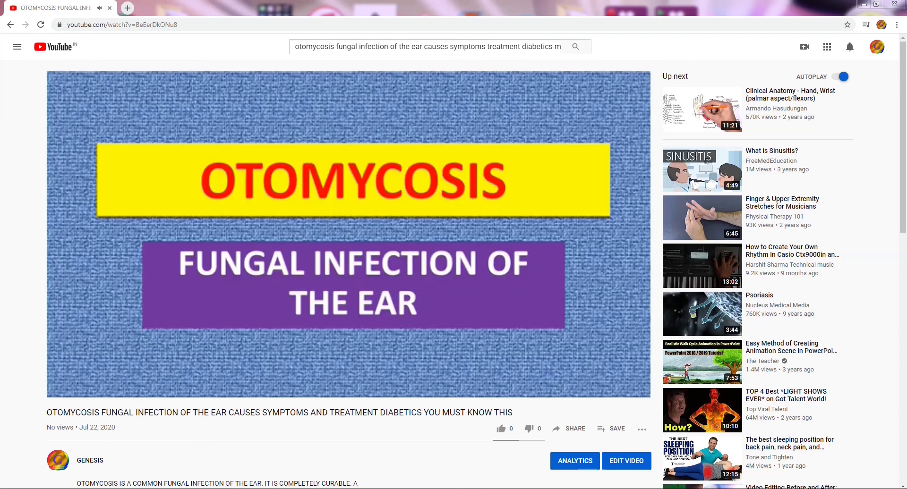
scroll(882, 246, "down", 3)
scroll(882, 248, "up", 2)
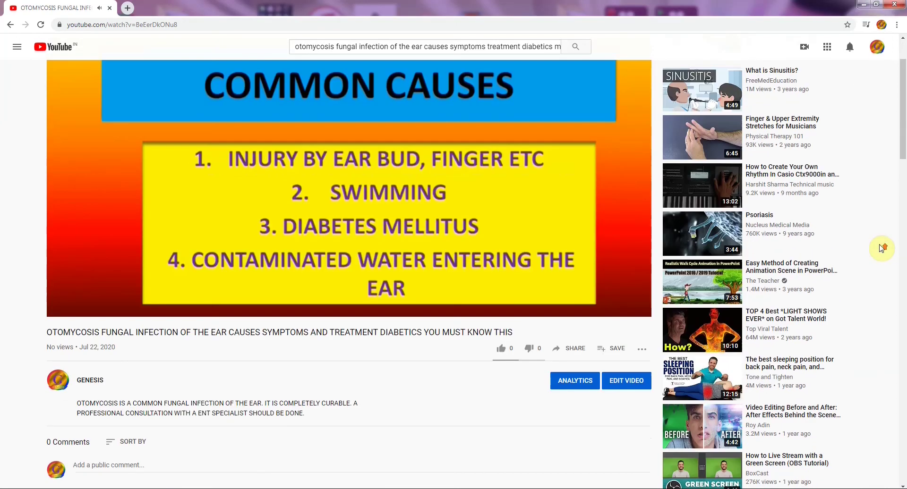